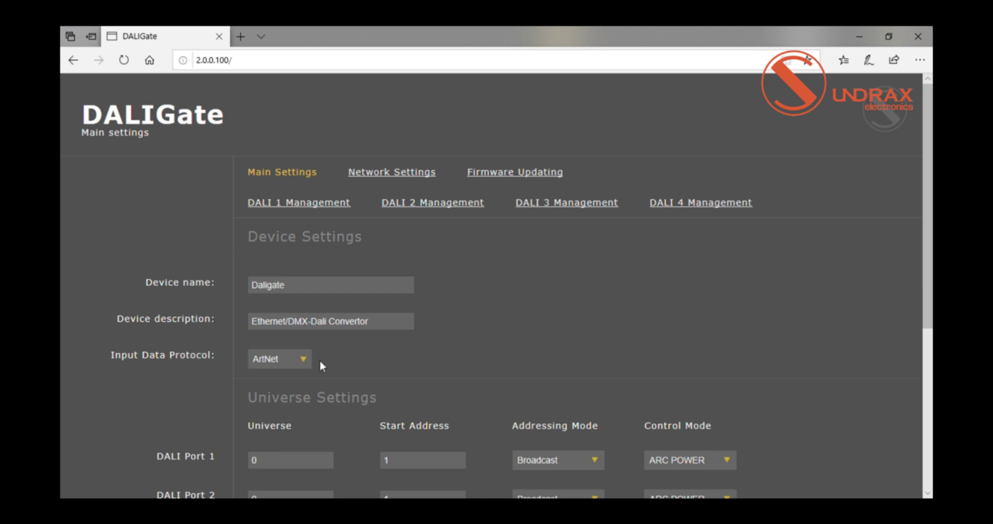
# Step: Choose ArtNet as the input data protocol and scroll down to Universe Settings
pyautogui.click(305, 359)
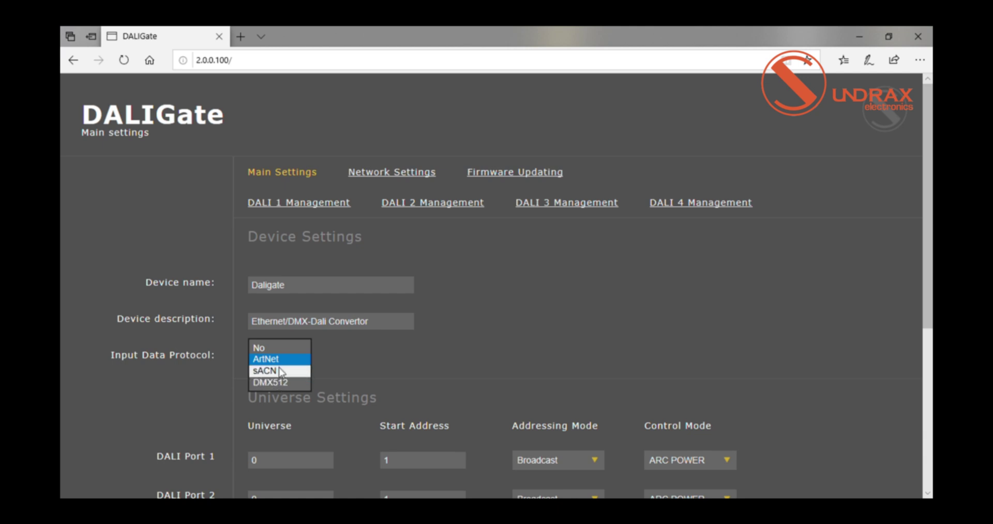
pyautogui.click(282, 362)
pyautogui.scroll(-3, 429, 351)
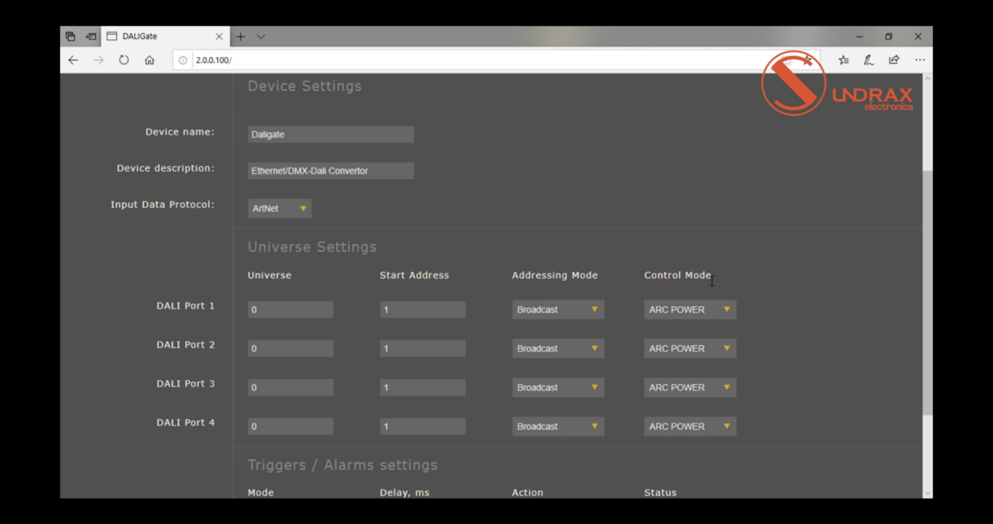
# Step: Set DALI Port 1 addressing mode to Group
pyautogui.click(593, 311)
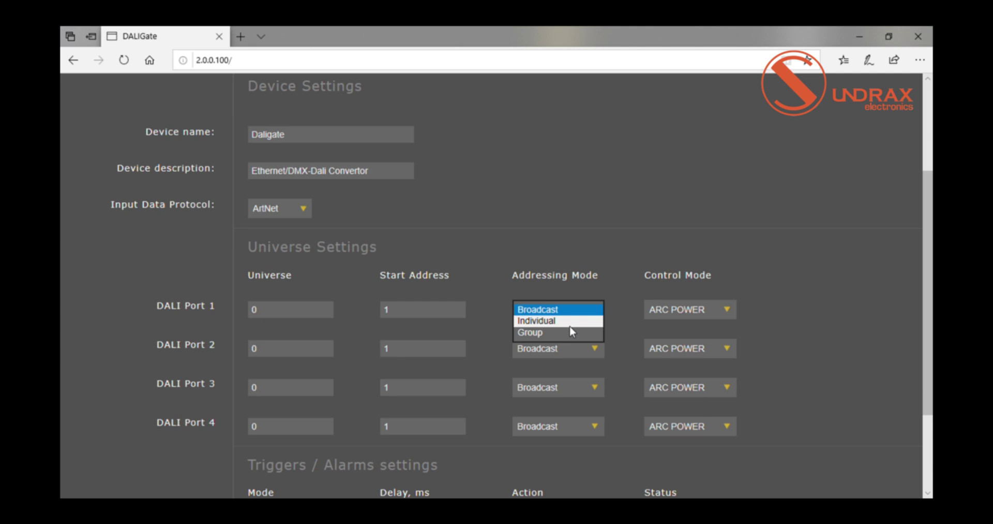
pyautogui.click(569, 321)
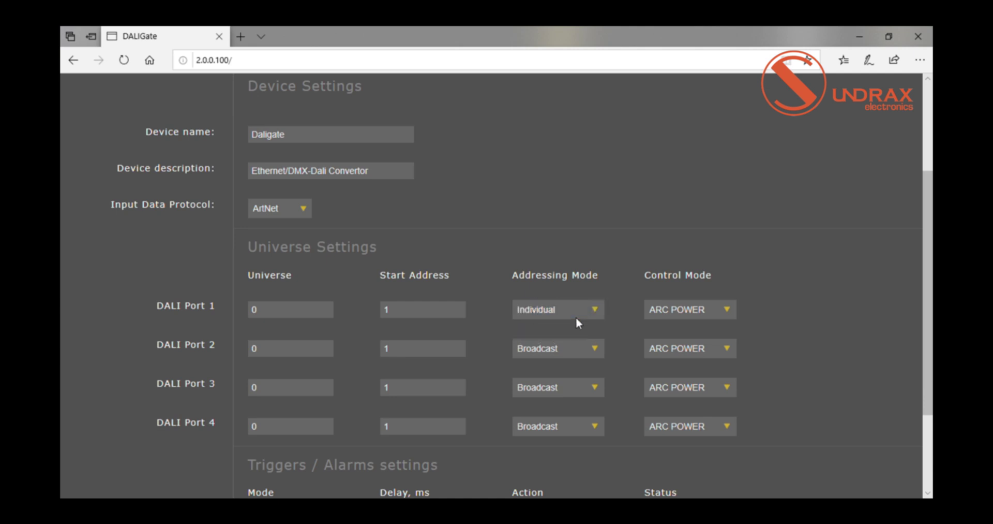
pyautogui.click(588, 309)
pyautogui.click(573, 322)
# Step: Set DALI Port 1 control mode to DT8 (RGBW)
pyautogui.click(696, 309)
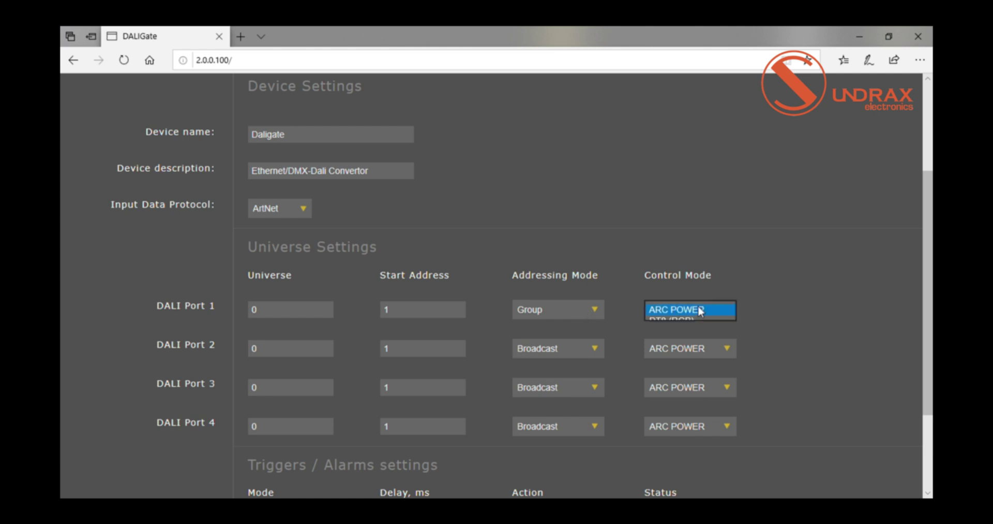
pyautogui.click(688, 321)
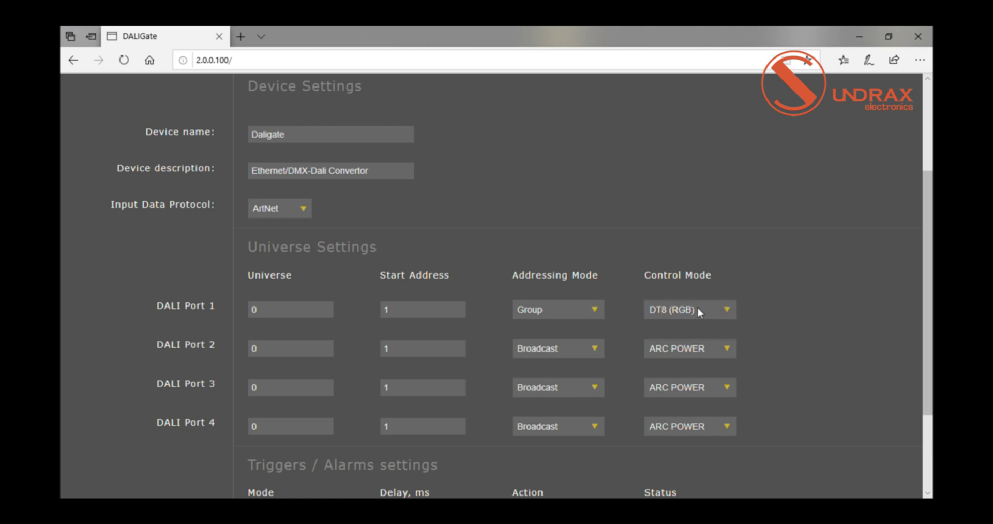
pyautogui.click(699, 309)
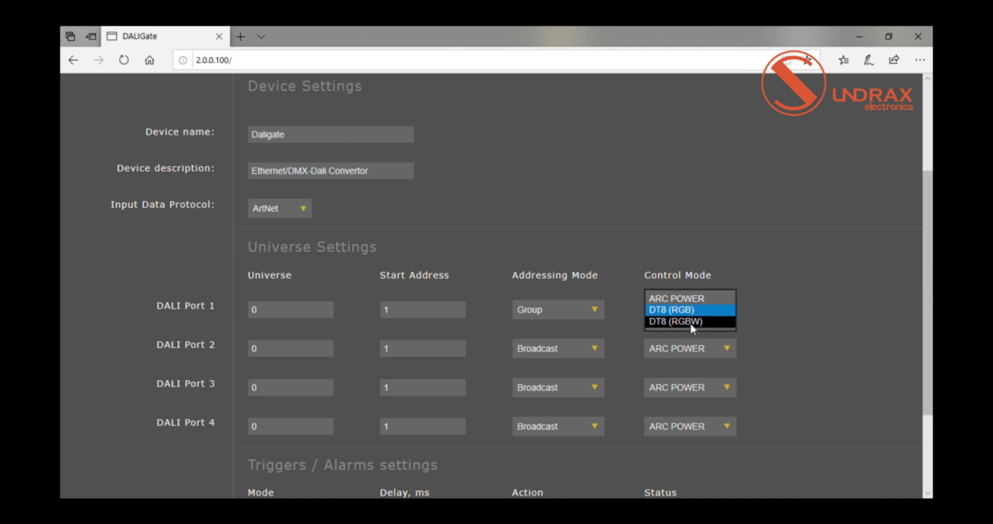
pyautogui.click(691, 322)
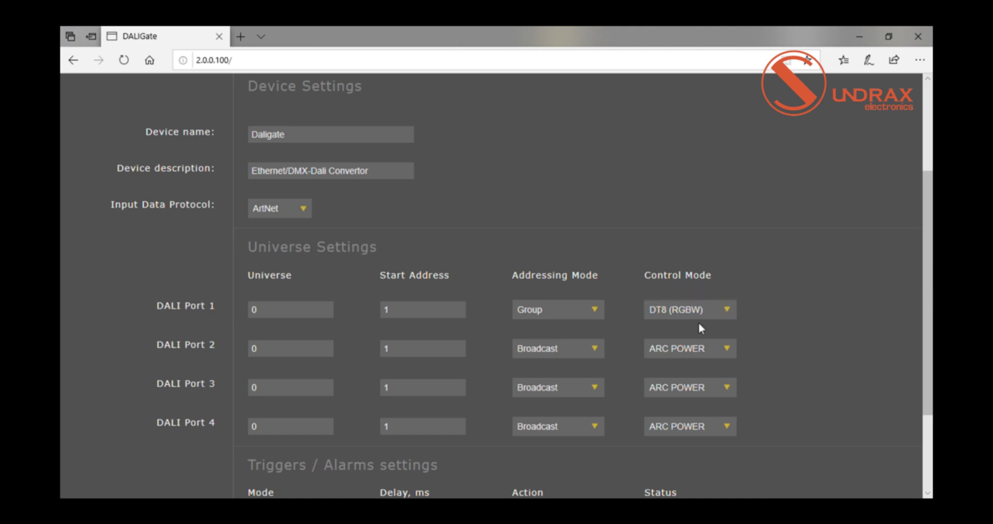
pyautogui.scroll(-3, 700, 324)
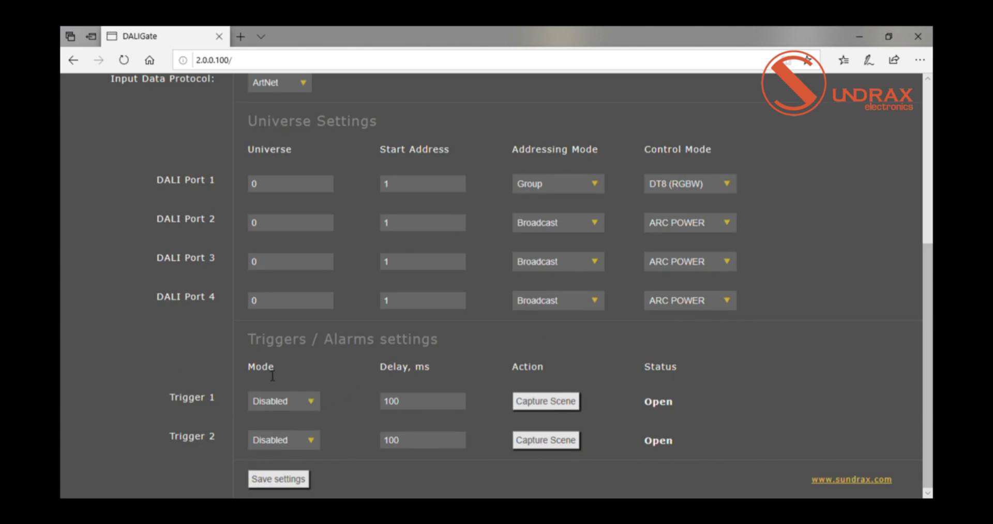
# Step: Set Trigger 1 mode to Trigger, N.C
pyautogui.click(311, 400)
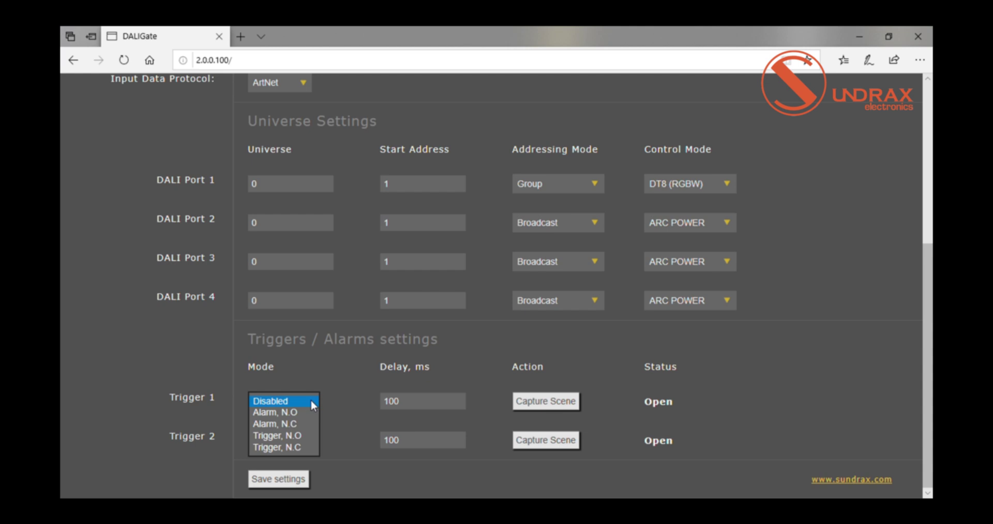
pyautogui.click(310, 412)
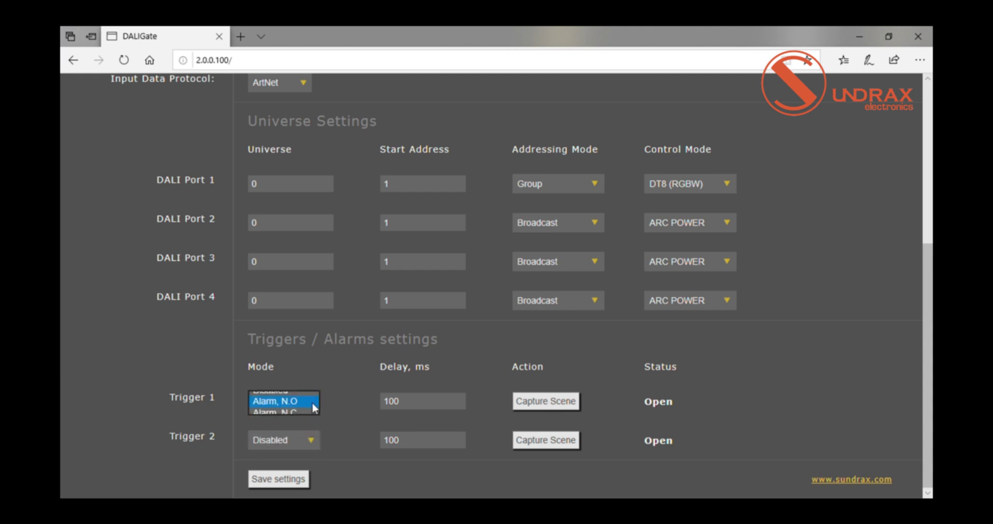
pyautogui.click(310, 411)
pyautogui.click(309, 423)
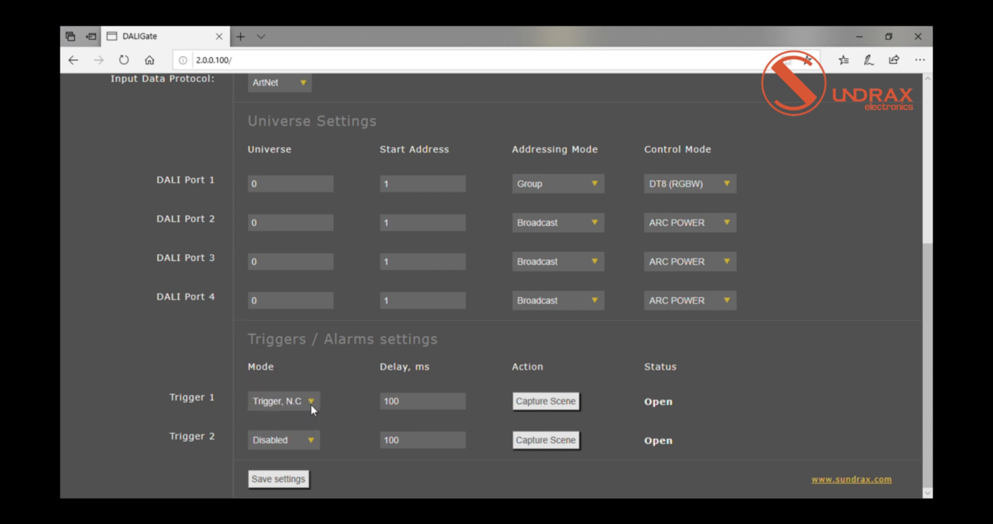
pyautogui.click(311, 403)
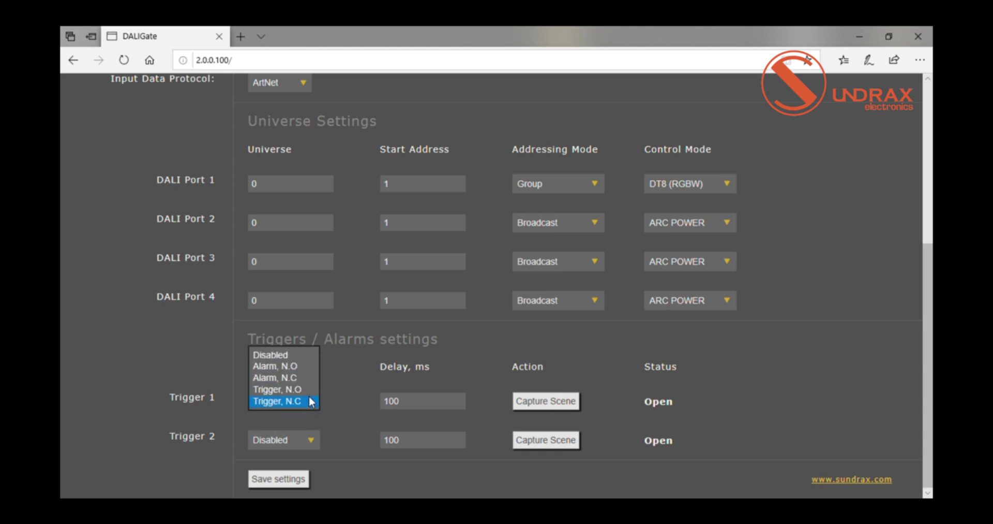
pyautogui.click(331, 399)
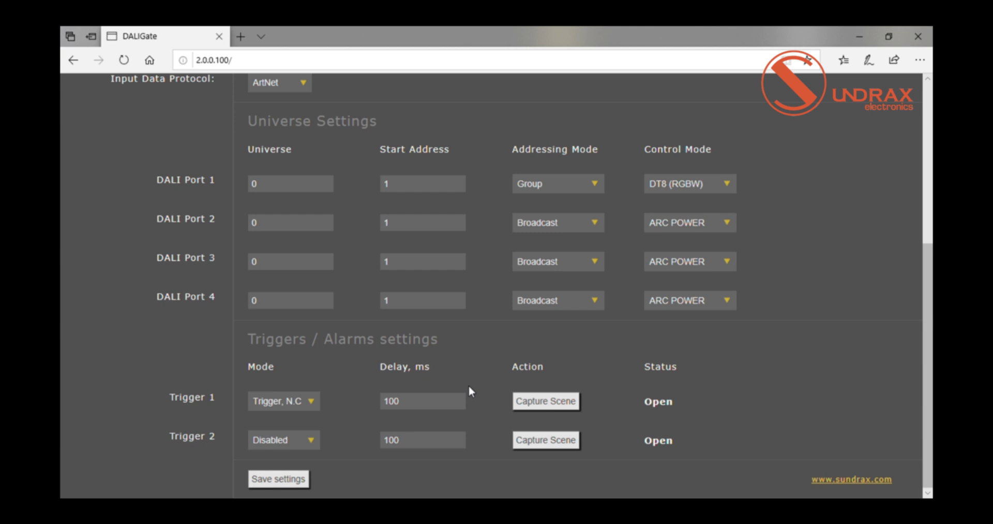
# Step: Capture Trigger 1's scene, save the main settings, and view the network settings page
pyautogui.click(540, 400)
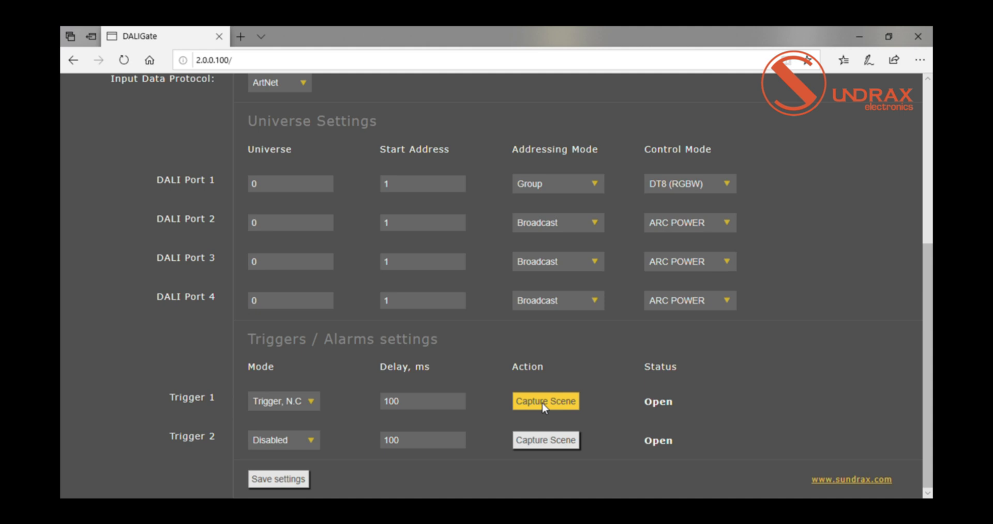
pyautogui.click(289, 485)
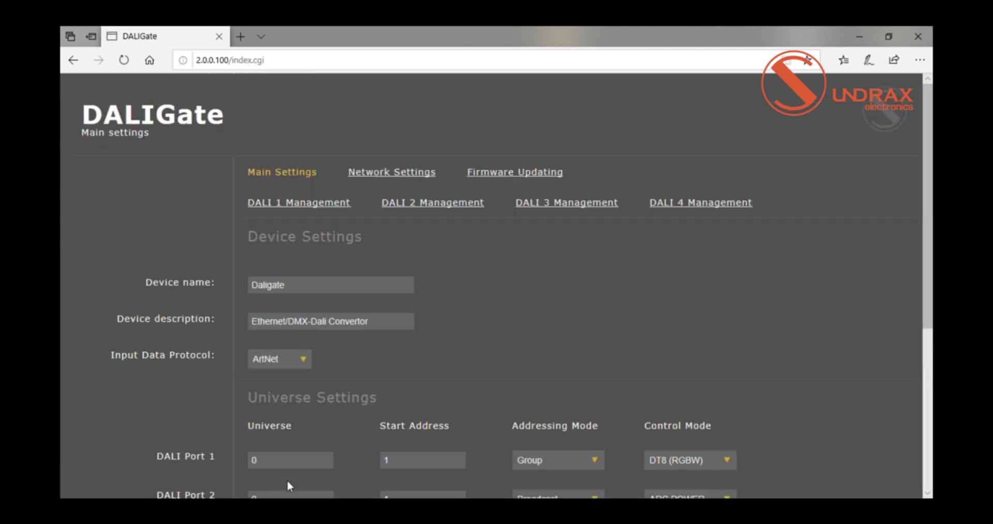
pyautogui.scroll(-3, 436, 319)
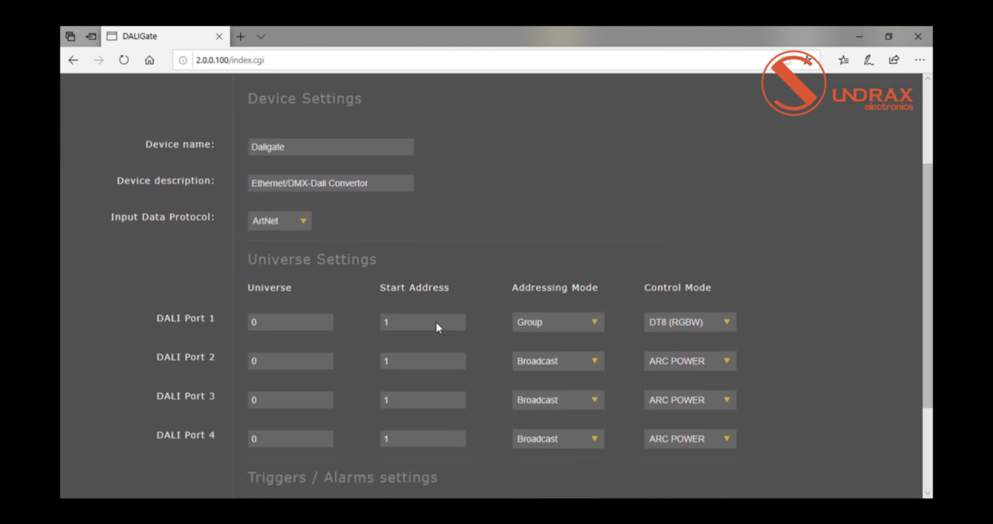
pyautogui.scroll(3, 442, 328)
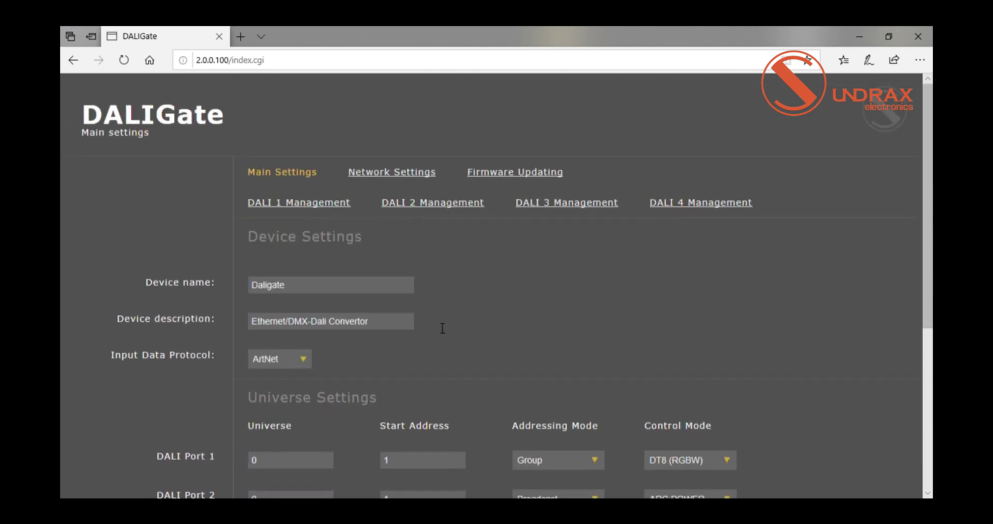
pyautogui.click(414, 172)
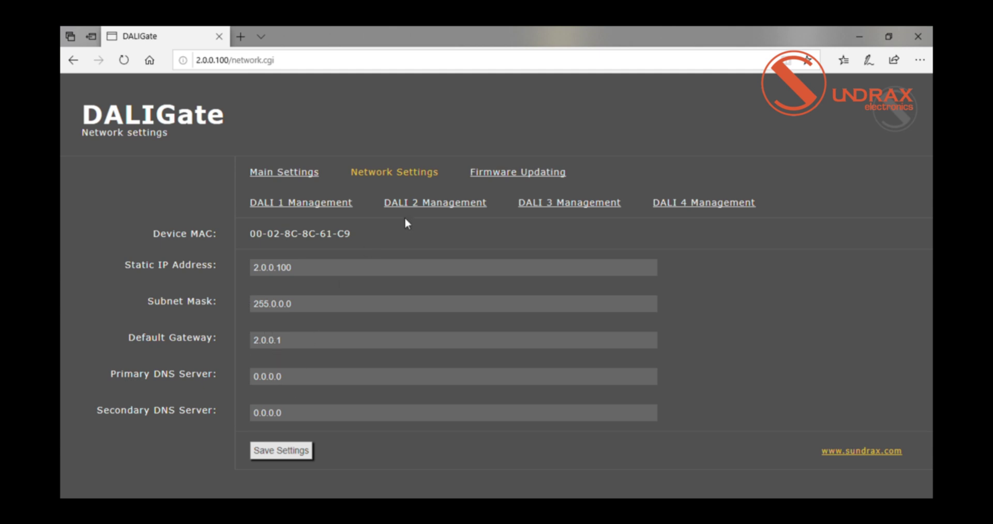
# Step: View the Firmware Updating page, then go to DALI 1 Management
pyautogui.click(537, 172)
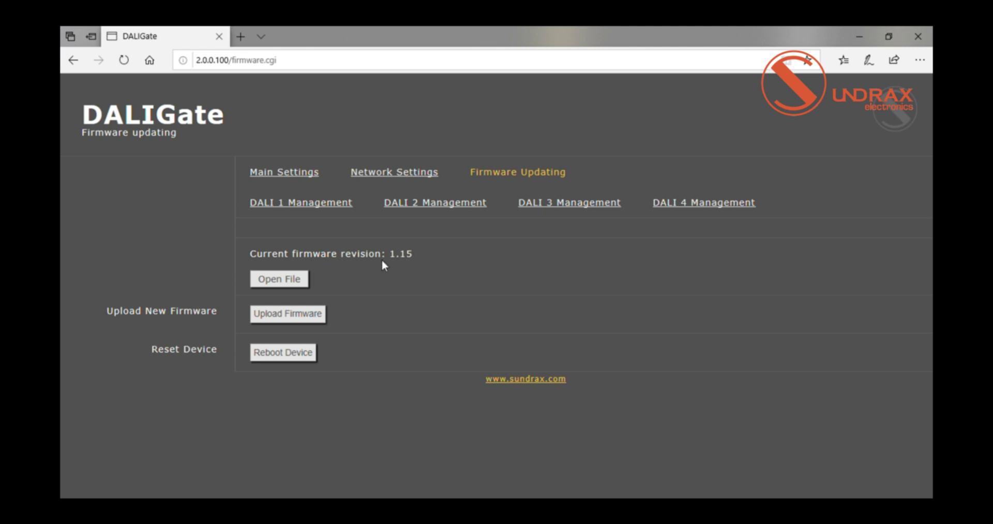
pyautogui.click(301, 204)
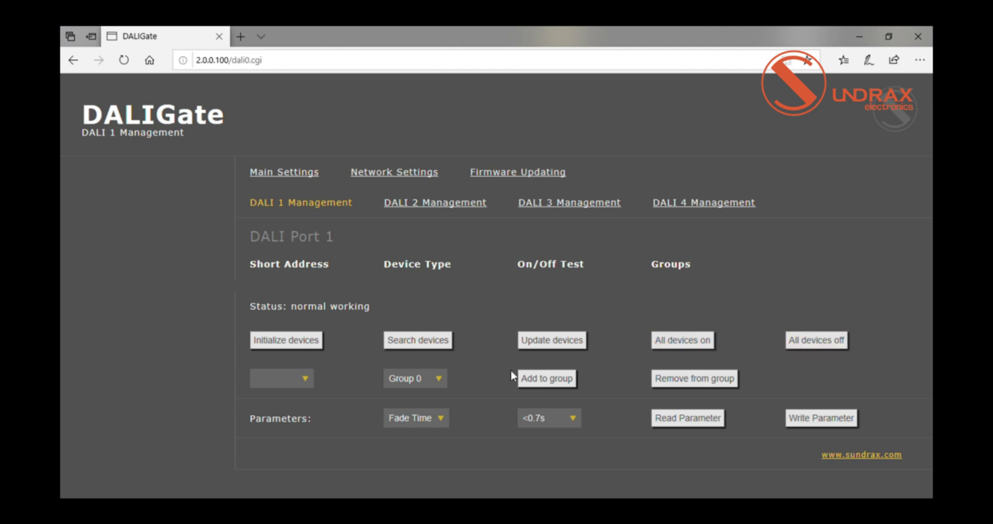
pyautogui.click(441, 378)
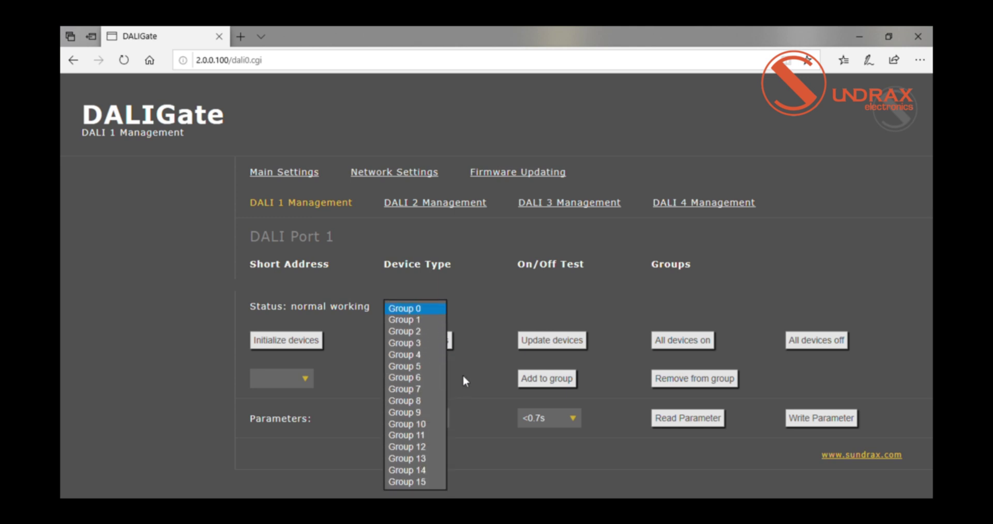
pyautogui.click(463, 377)
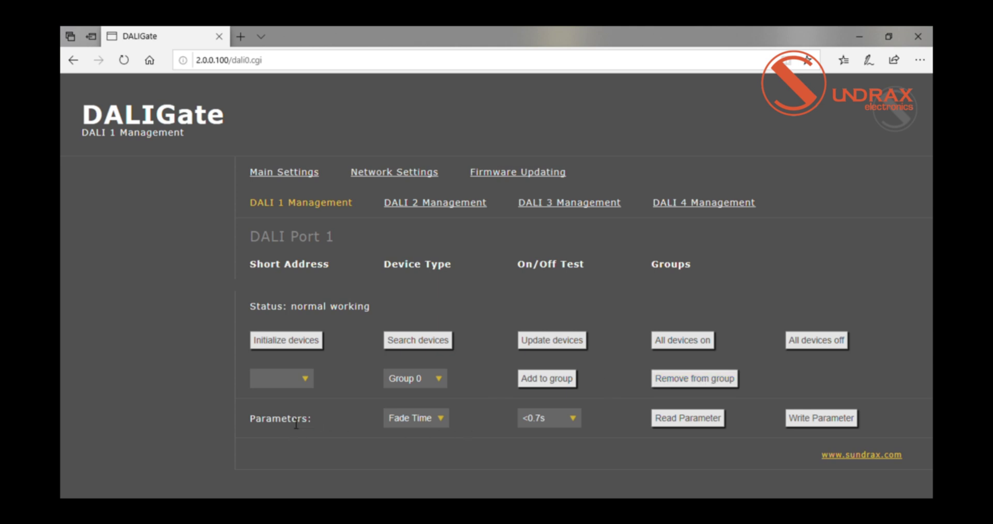
# Step: Switch Port 1's parameter from Fade Time to Fade Rate, keeping 358 steps/s
pyautogui.click(435, 419)
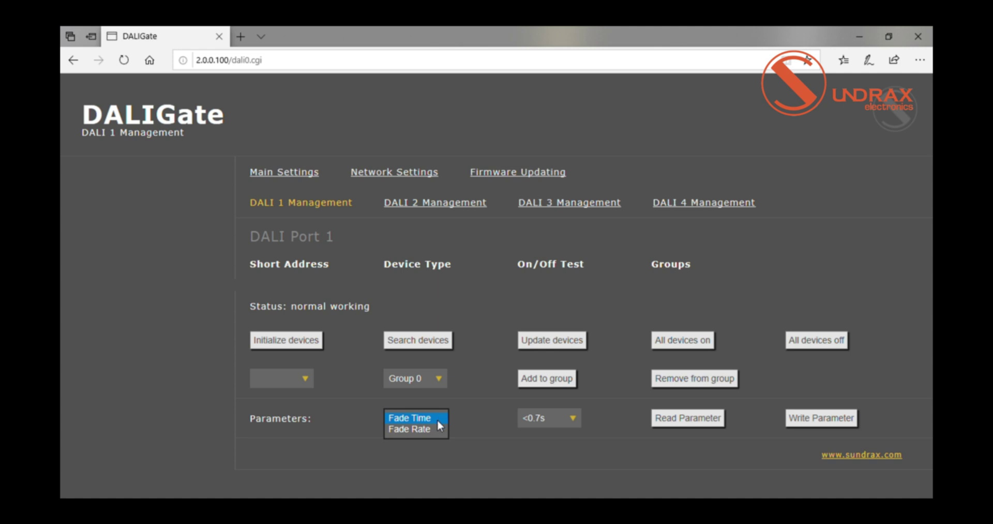
pyautogui.click(437, 427)
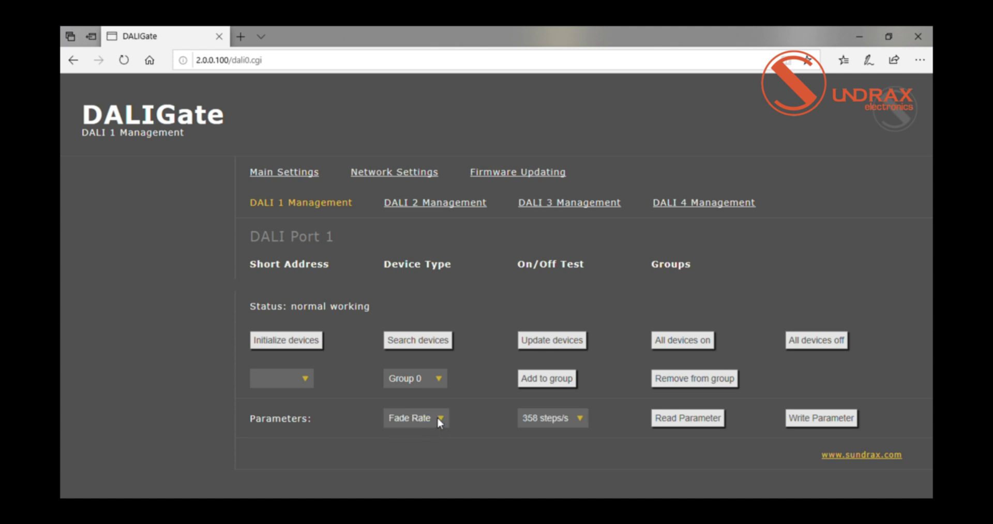
pyautogui.click(581, 418)
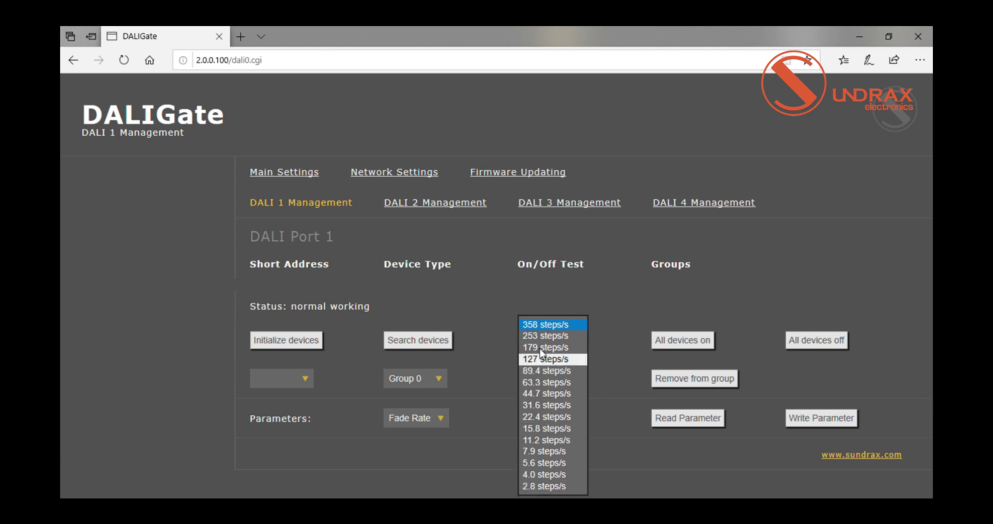
pyautogui.click(601, 337)
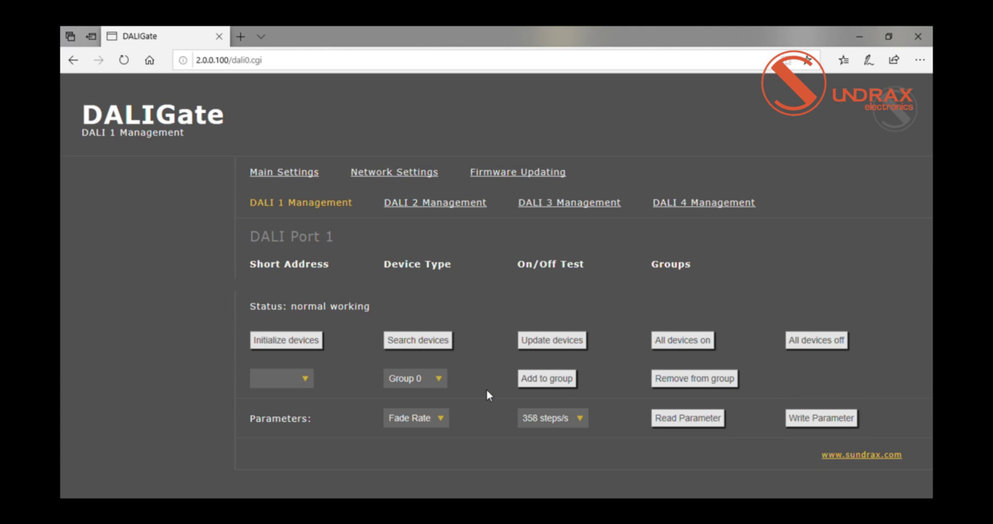
# Step: View the DALI 2, 3 and 4 management pages, then return to Main settings
pyautogui.click(444, 206)
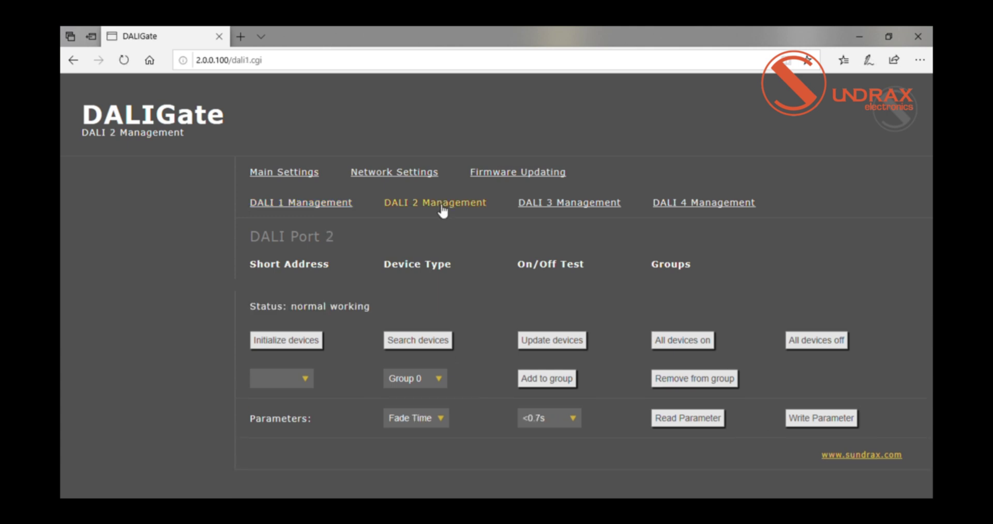
pyautogui.click(563, 206)
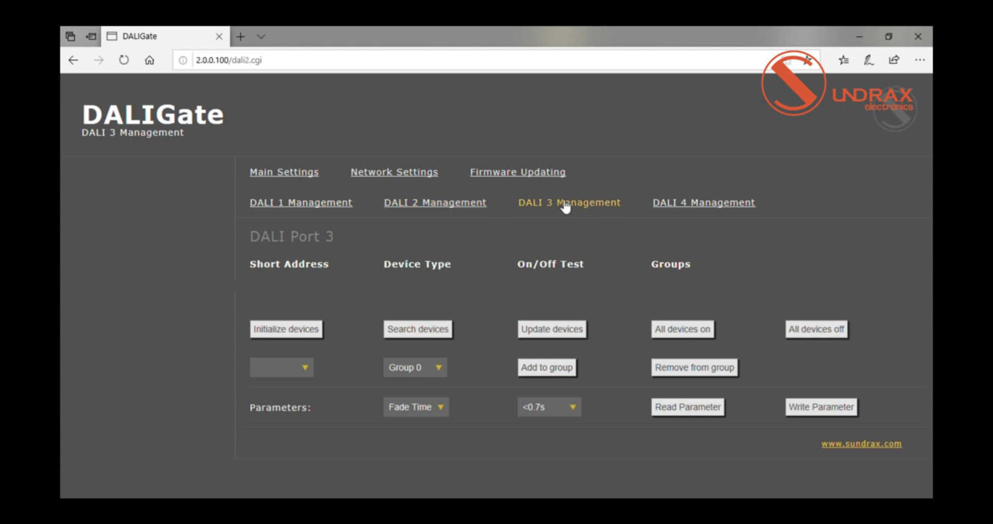
pyautogui.click(701, 209)
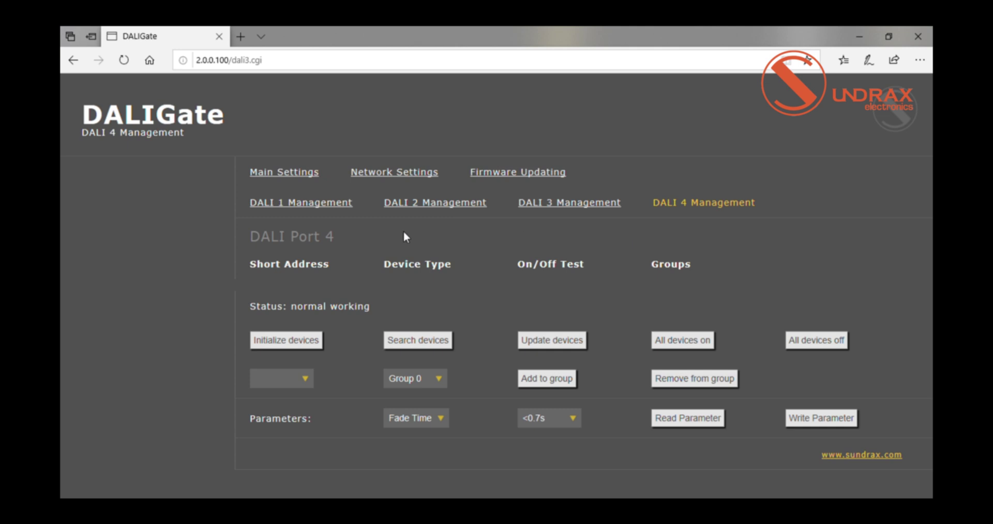
pyautogui.click(308, 176)
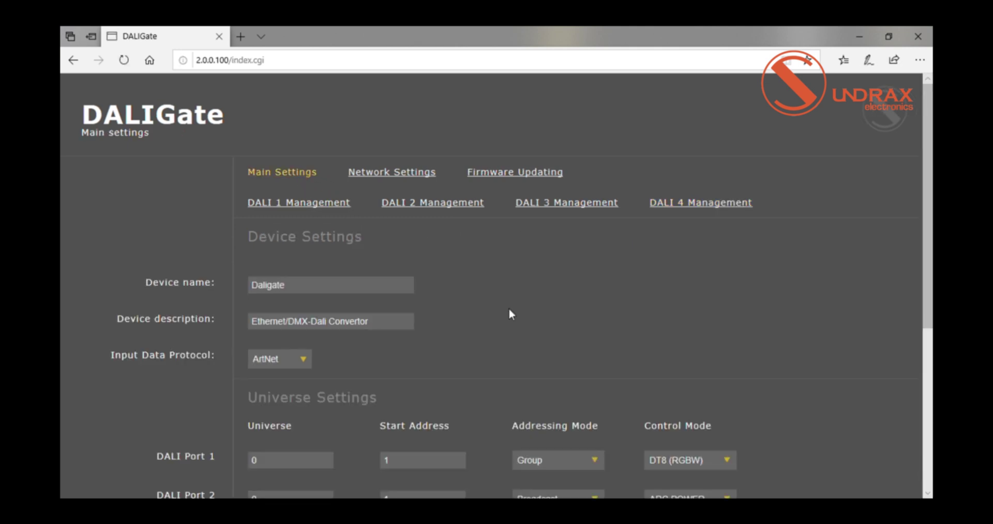